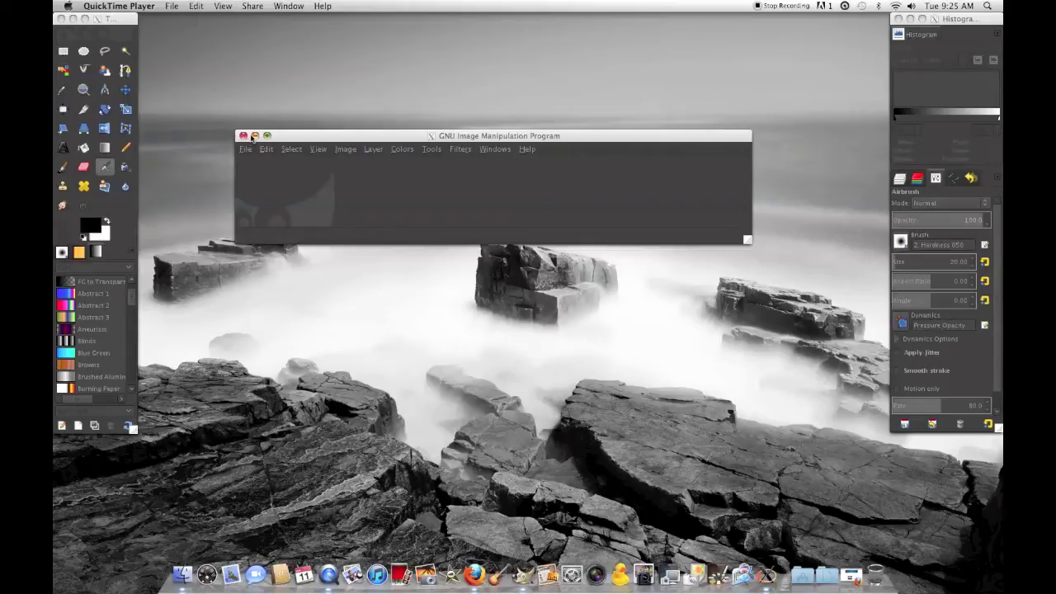
Step: Resize the empty GIMP window larger and shift it up and to the left
left_click_drag(746, 240, 797, 380)
left_click_drag(346, 135, 334, 94)
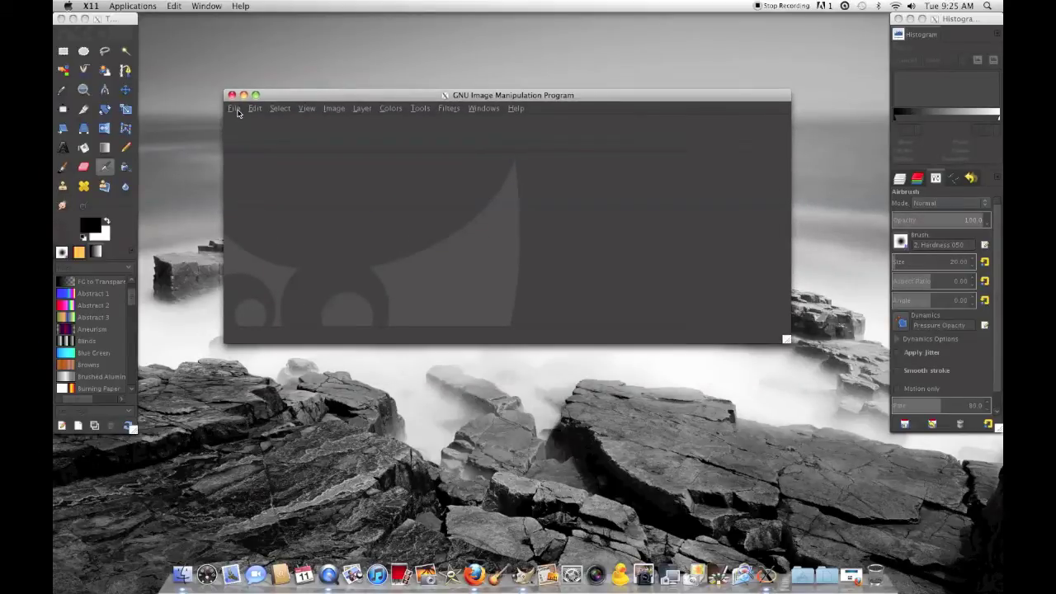
Step: Create a new blank 640×400 px image through File > New, confirming the size twice
left_click(234, 110)
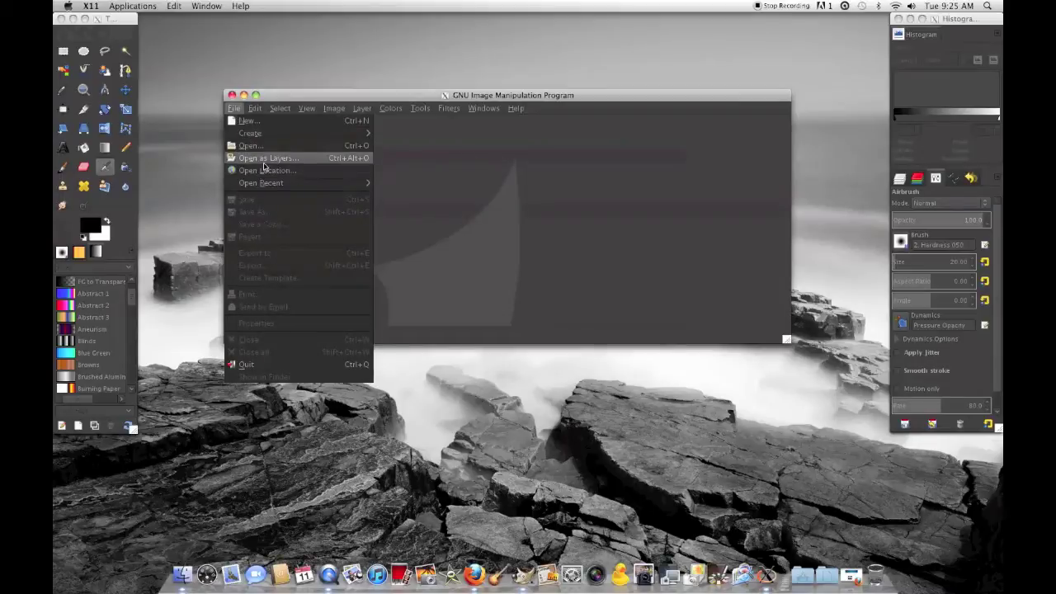
left_click(272, 121)
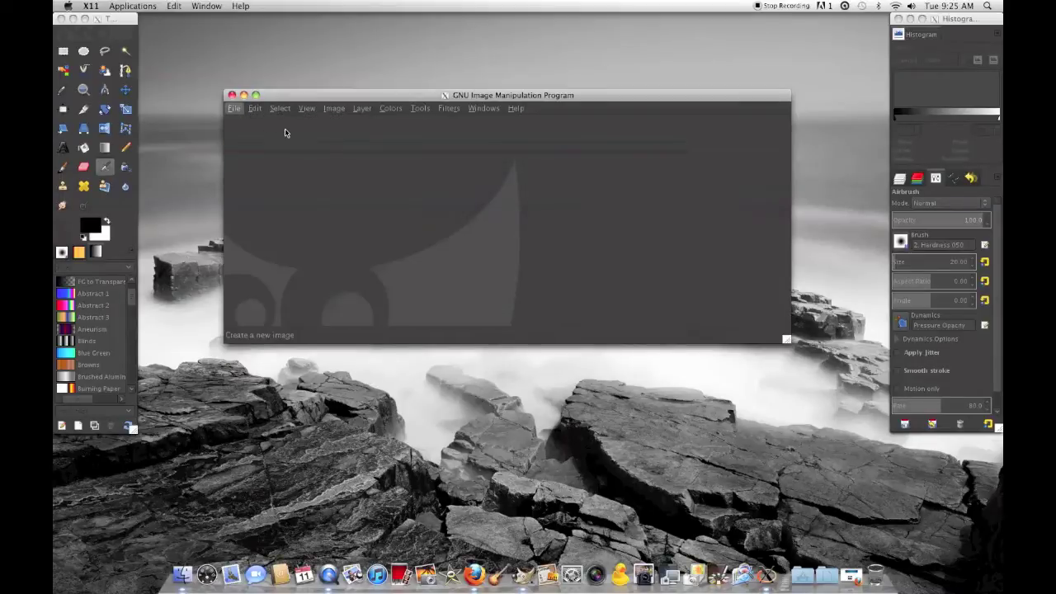
left_click(461, 323)
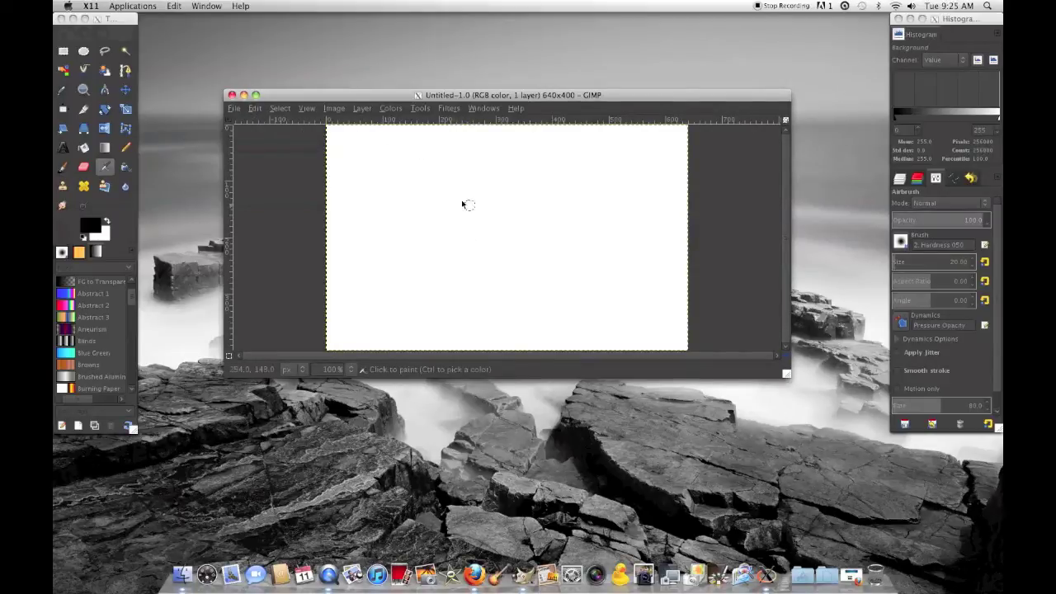
left_click(239, 109)
left_click(262, 121)
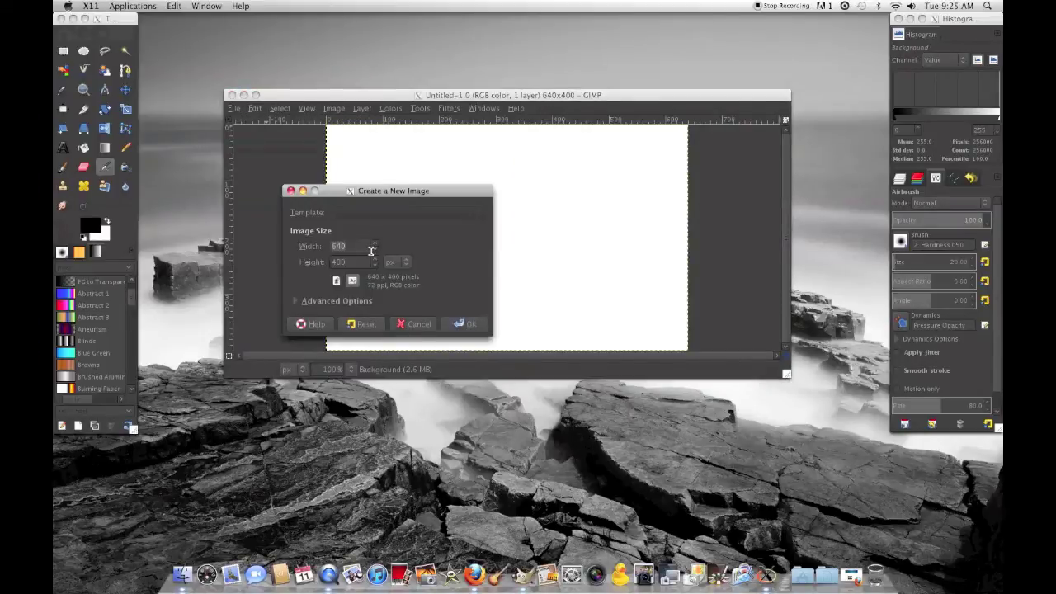
left_click(458, 325)
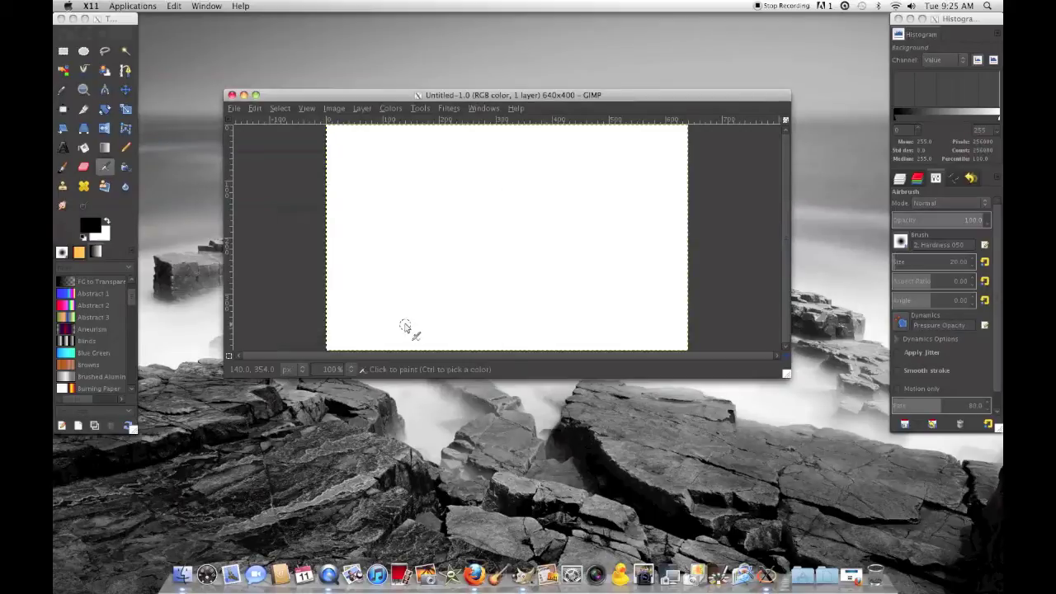
Step: Select the Blend tool and set the foreground colour to light blue 33a8ec
left_click(105, 148)
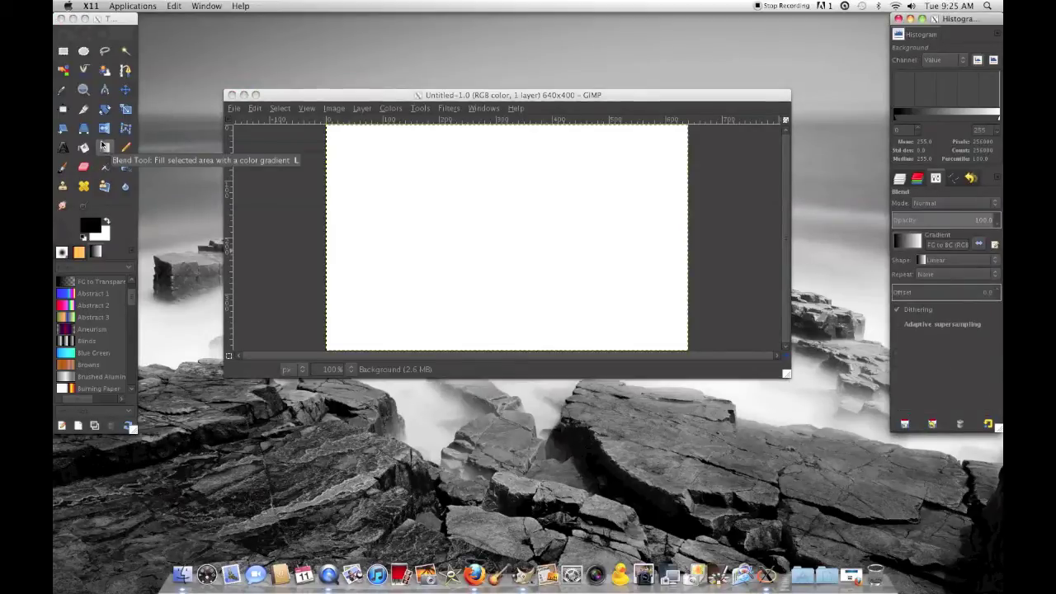
left_click(95, 227)
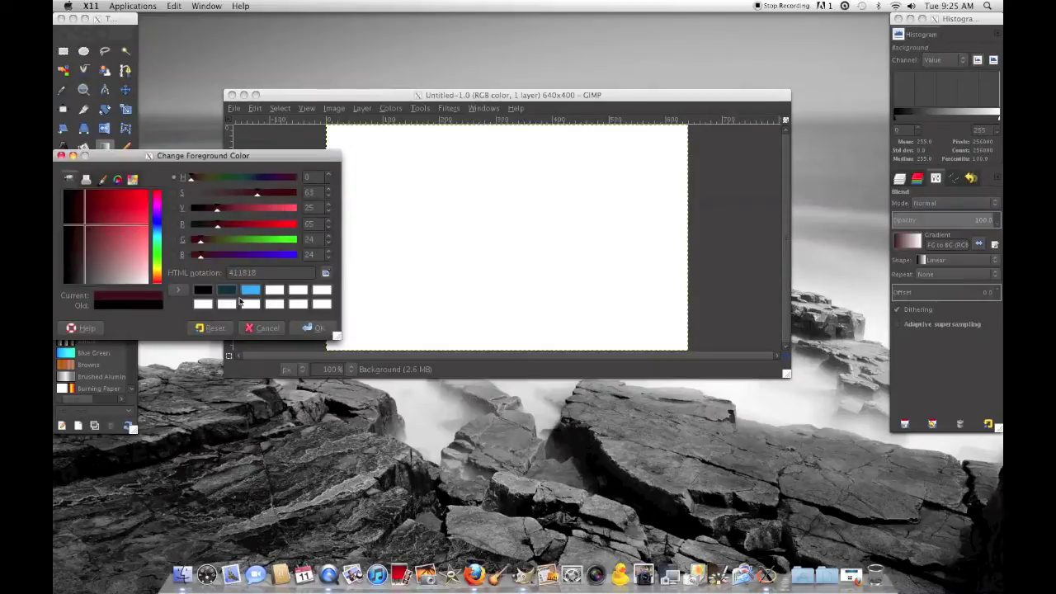
left_click(250, 290)
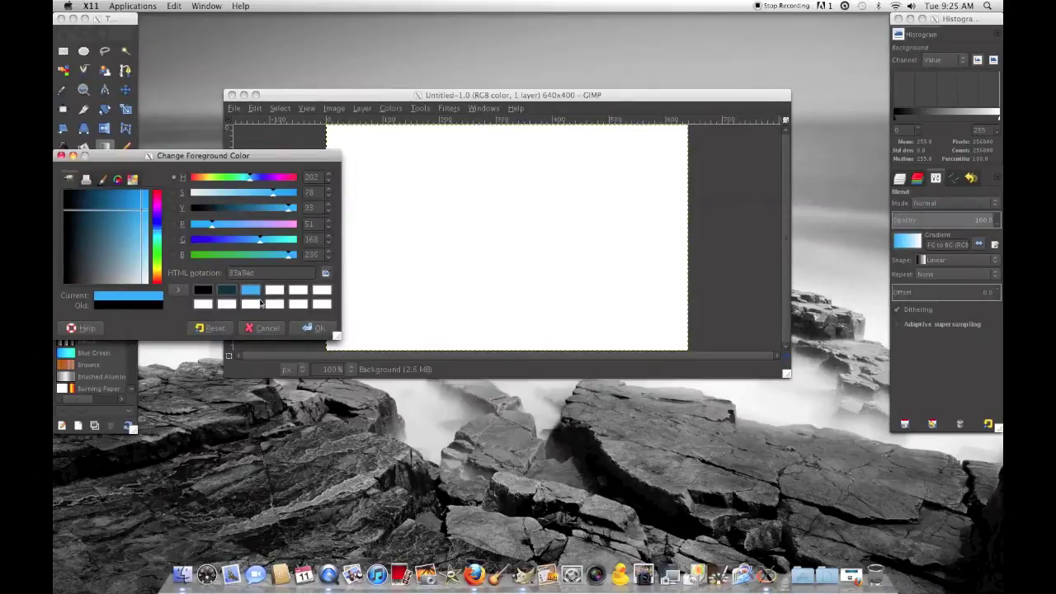
left_click(313, 327)
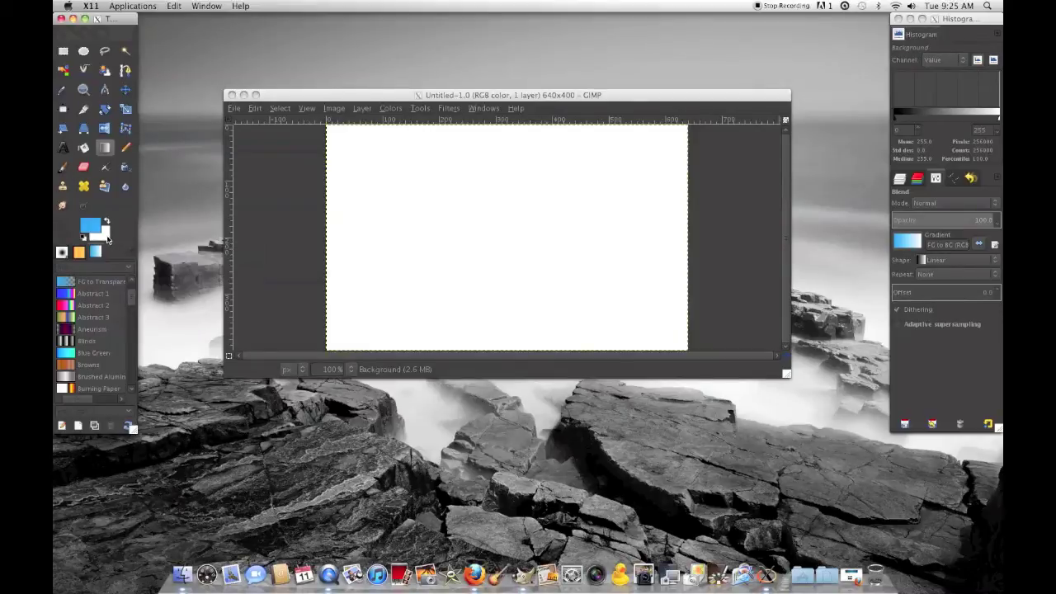
Step: Set the background colour to dark blue 0e2d3f
left_click(108, 237)
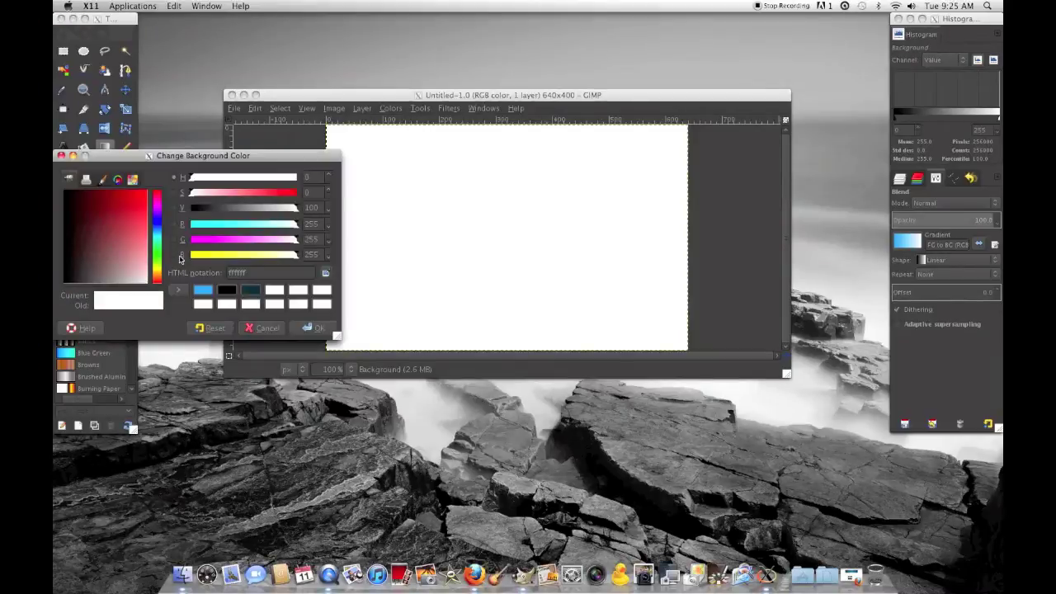
left_click(203, 293)
left_click_drag(91, 200, 81, 209)
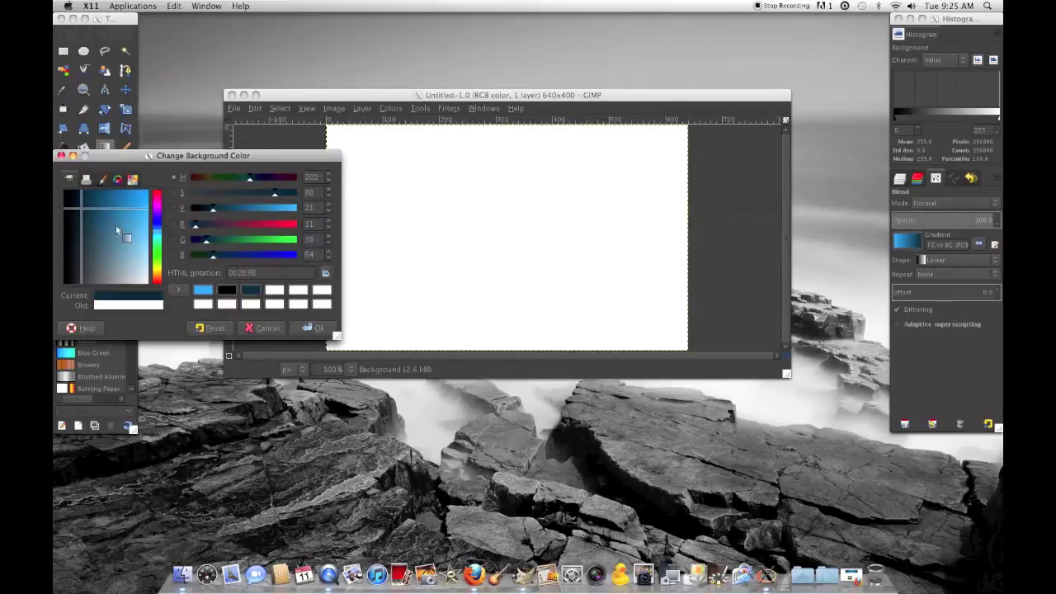
left_click(312, 328)
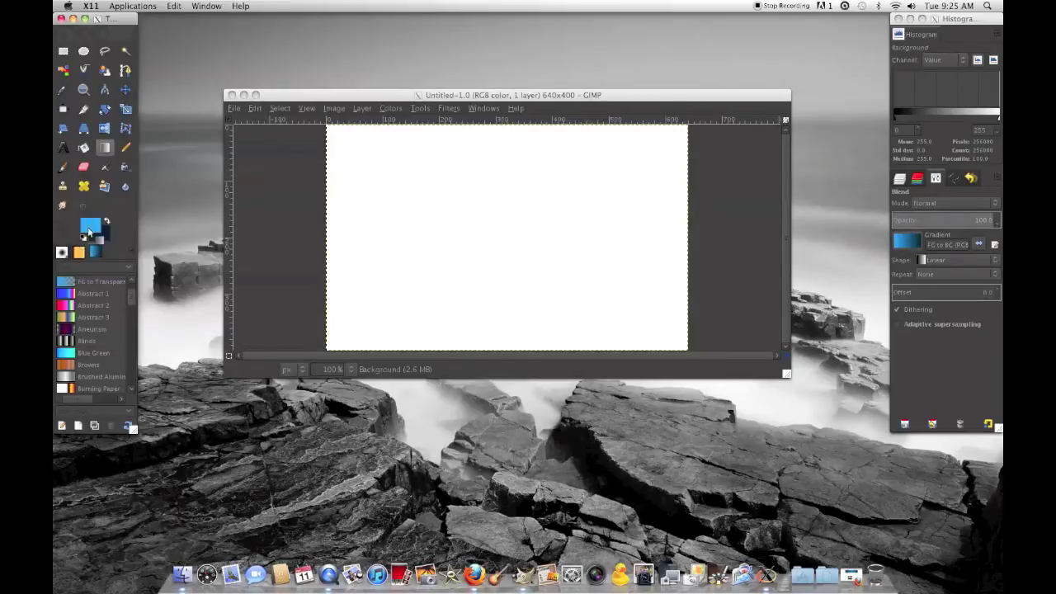
left_click(518, 238)
Step: Switch the gradient shape from linear to Radial and drag it out from the canvas centre
left_click_drag(516, 240, 322, 129)
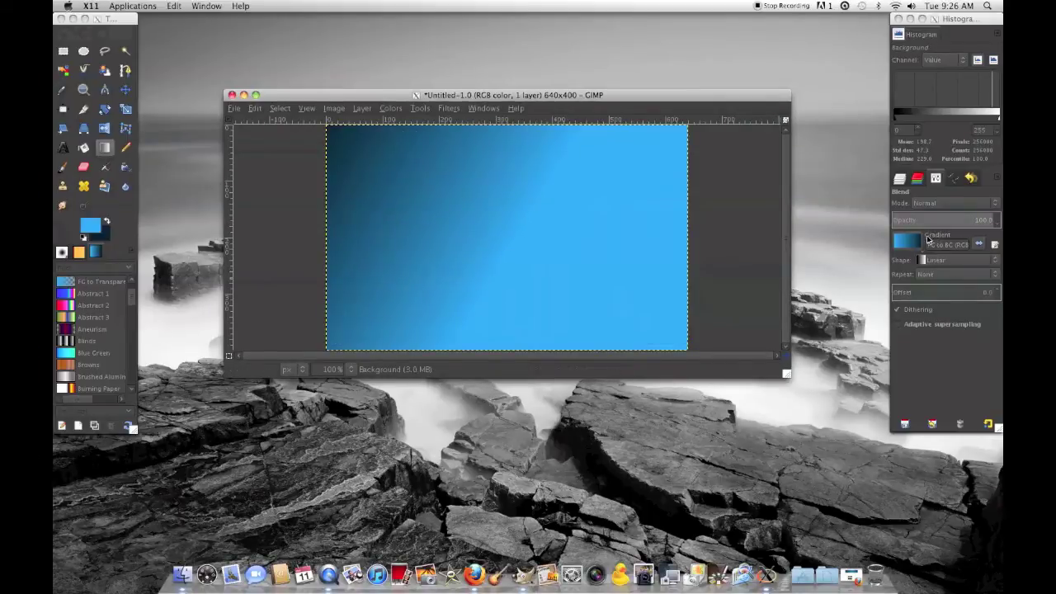
left_click(989, 262)
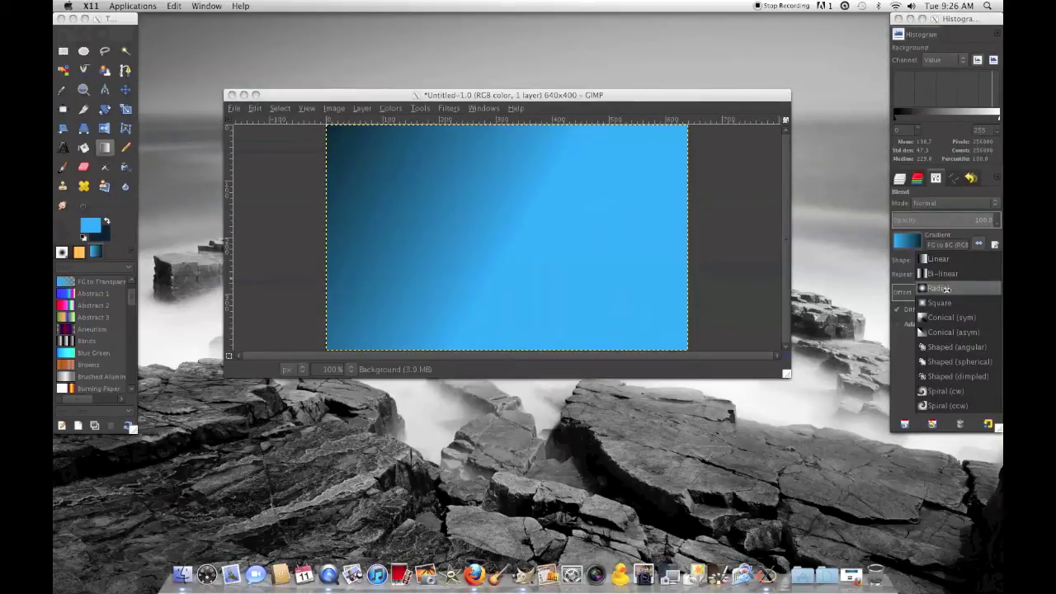
left_click(940, 288)
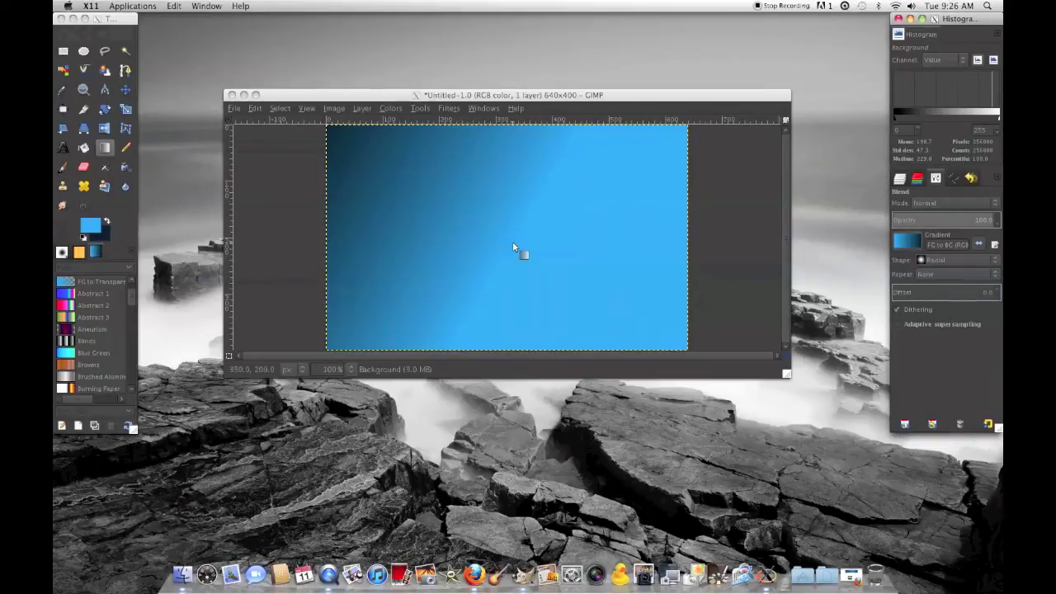
left_click_drag(510, 237, 330, 125)
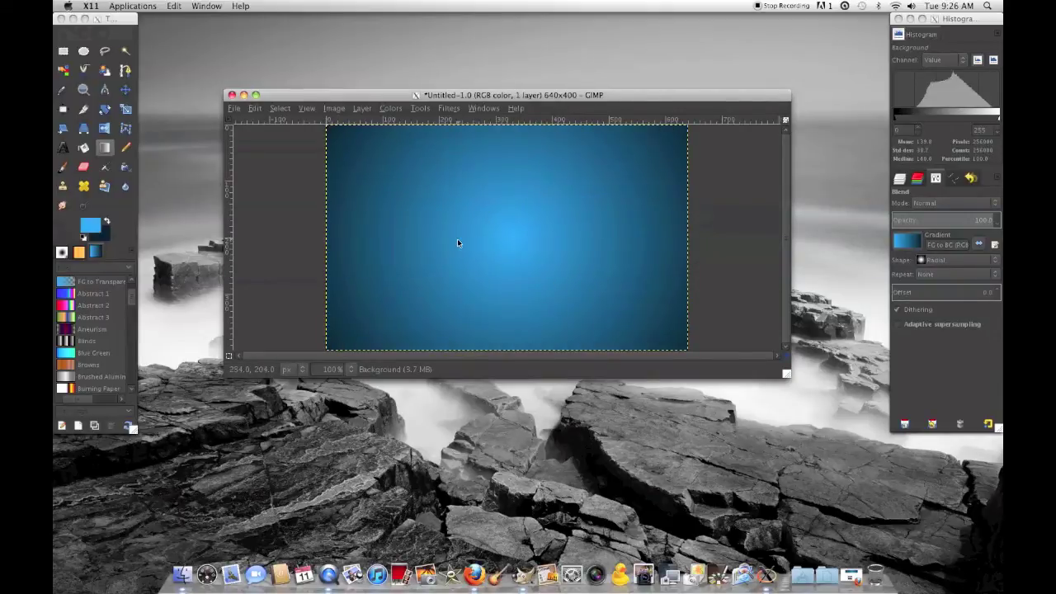
left_click(63, 147)
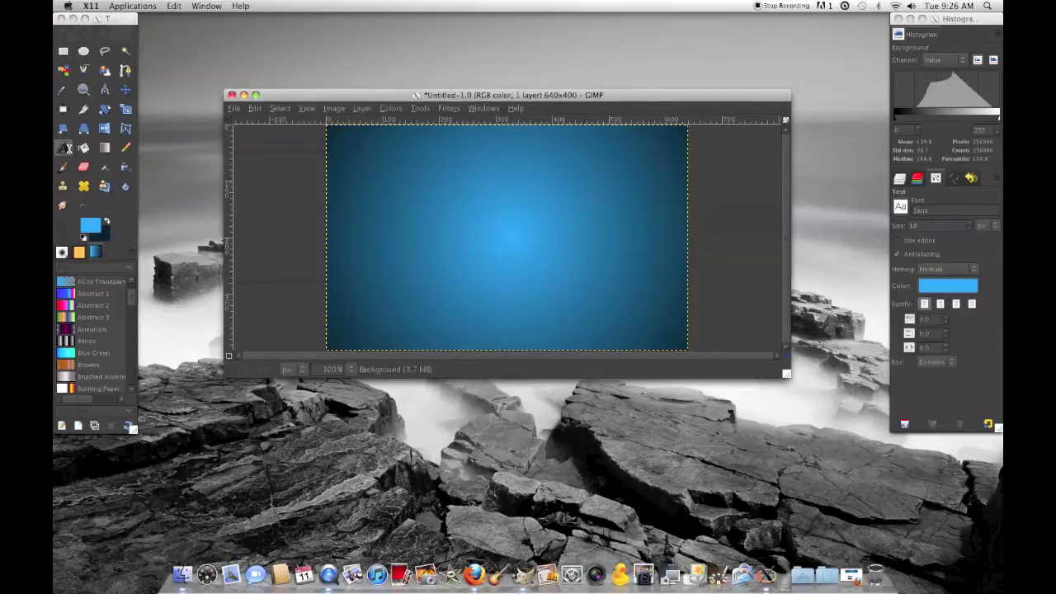
Step: Type 'techdoozy.com' above the canvas centre and colour the text black 000000
left_click(450, 212)
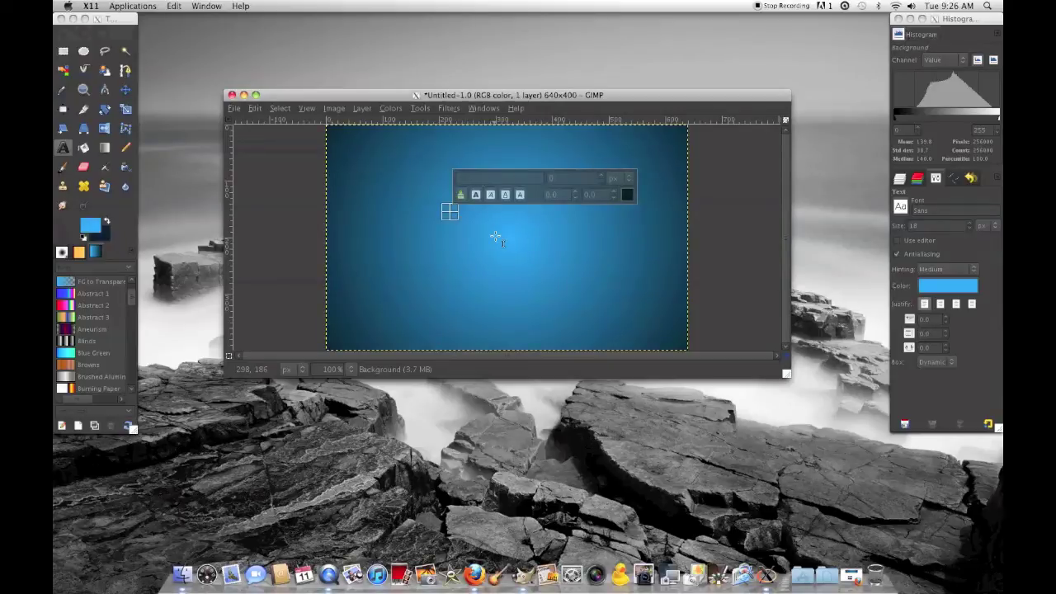
type("techdoozy")
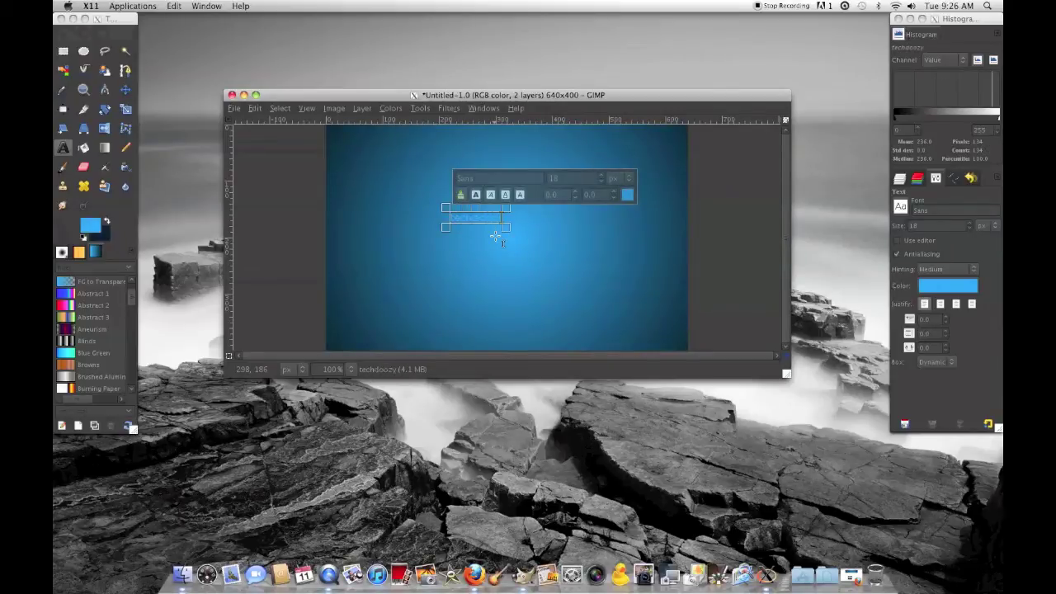
type(".com")
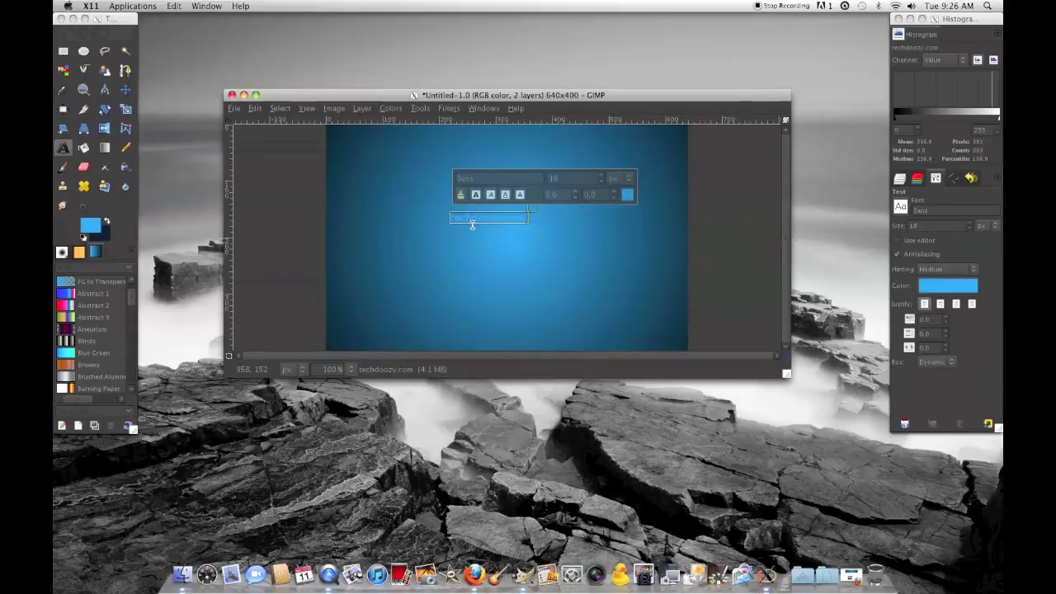
left_click_drag(522, 217, 446, 217)
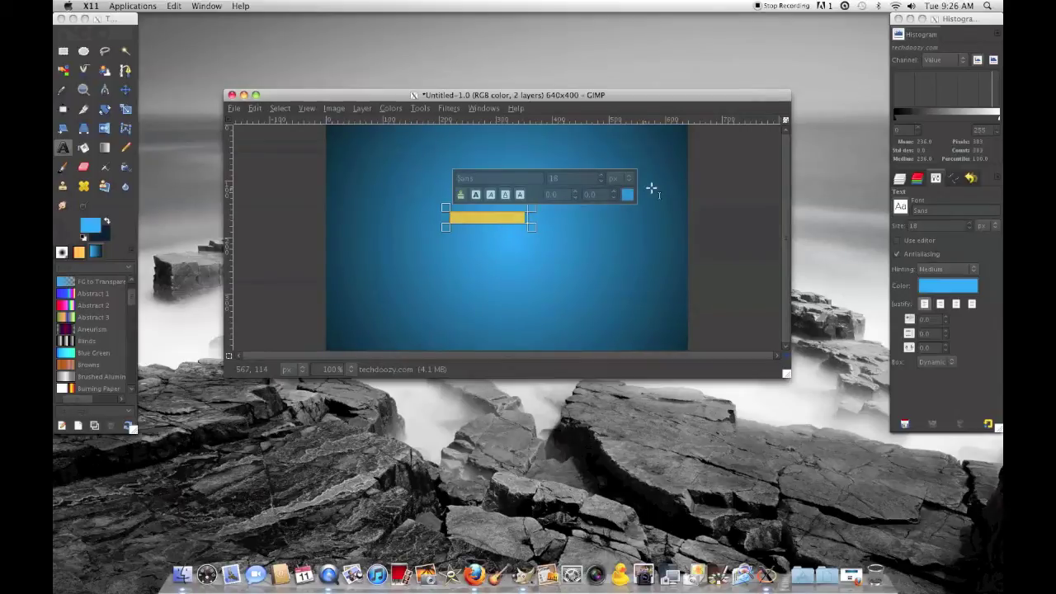
left_click(627, 194)
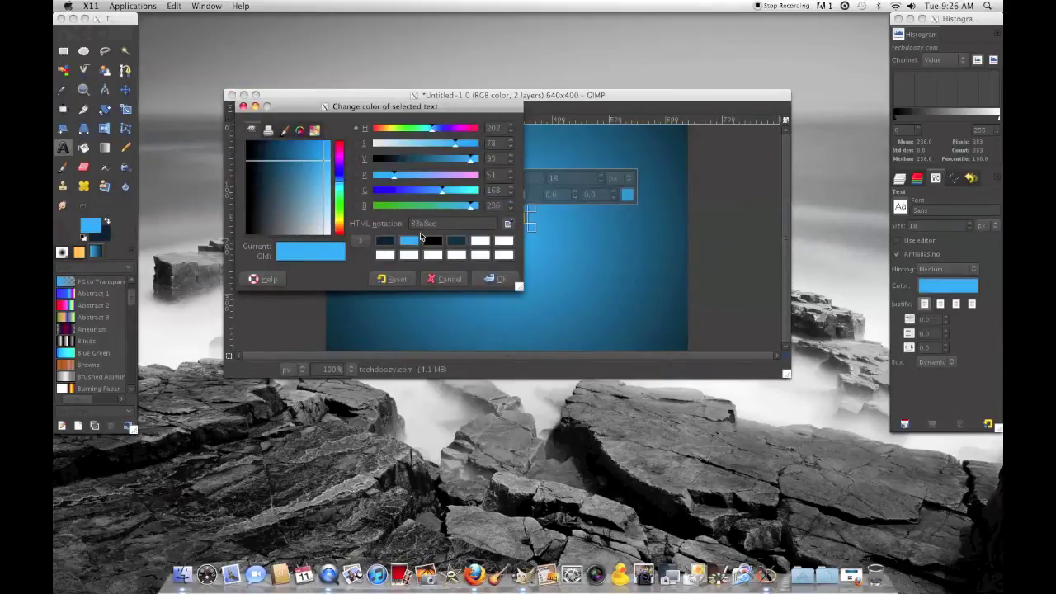
left_click(433, 240)
left_click(501, 280)
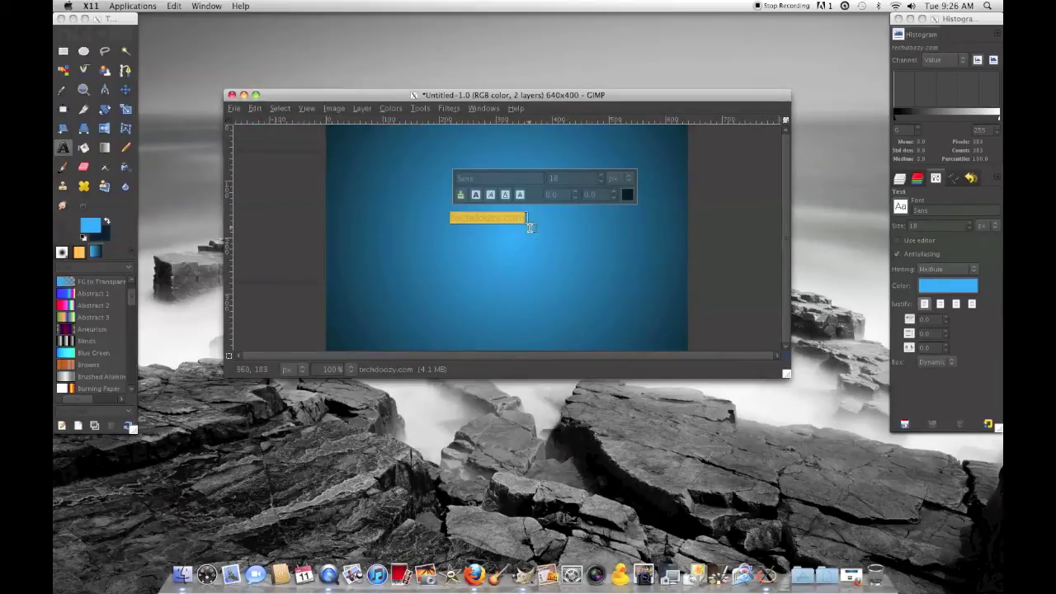
Step: Enlarge the text box and set the text to size 38 in Sans Bold
left_click_drag(530, 226, 644, 288)
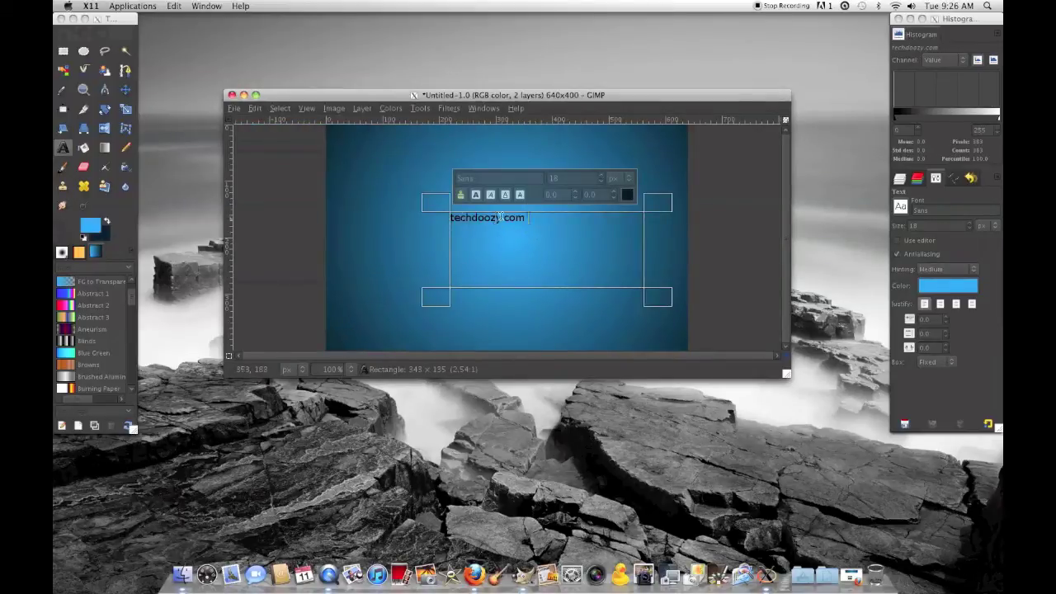
left_click_drag(525, 218, 415, 209)
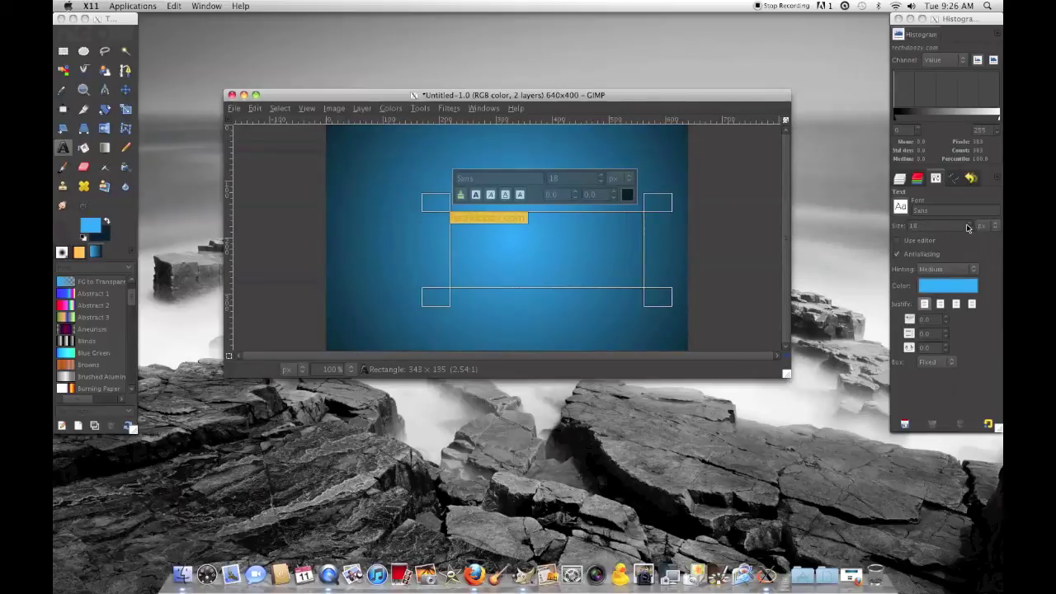
left_click(969, 224)
left_click(969, 223)
left_click(969, 223)
left_click(969, 224)
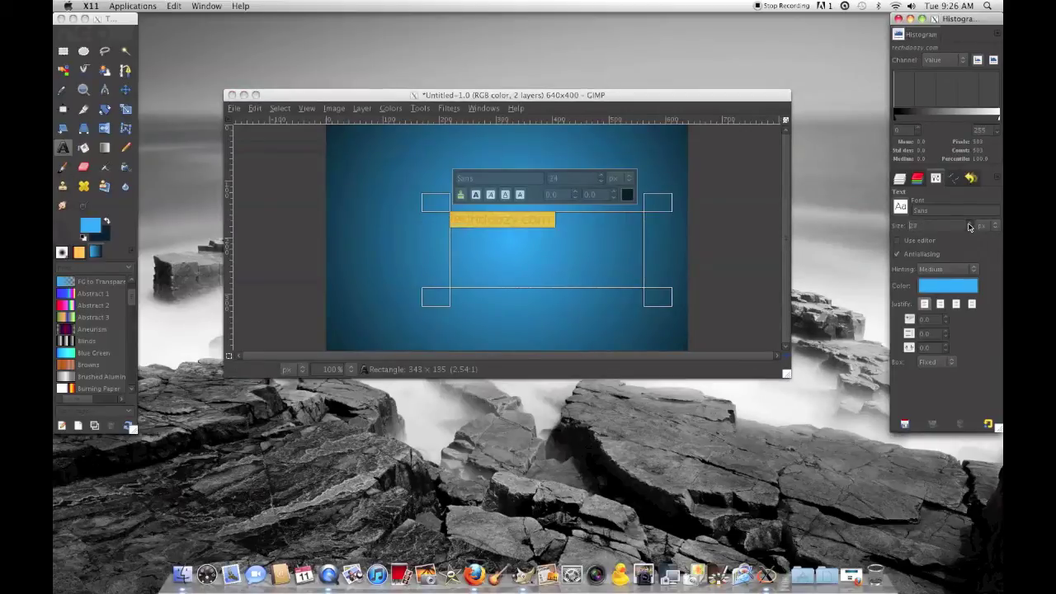
left_click(969, 225)
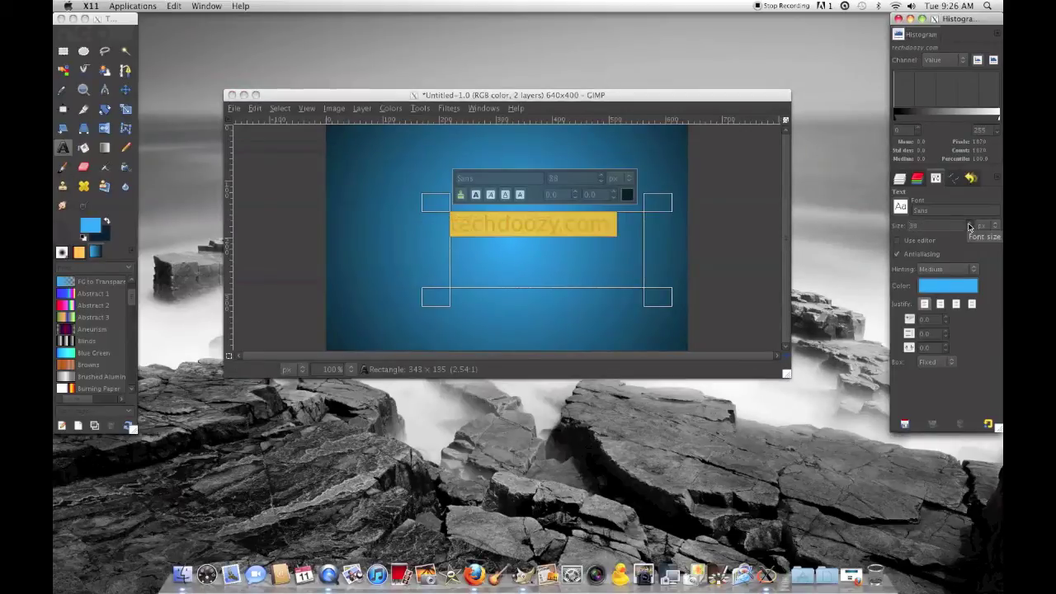
left_click(901, 207)
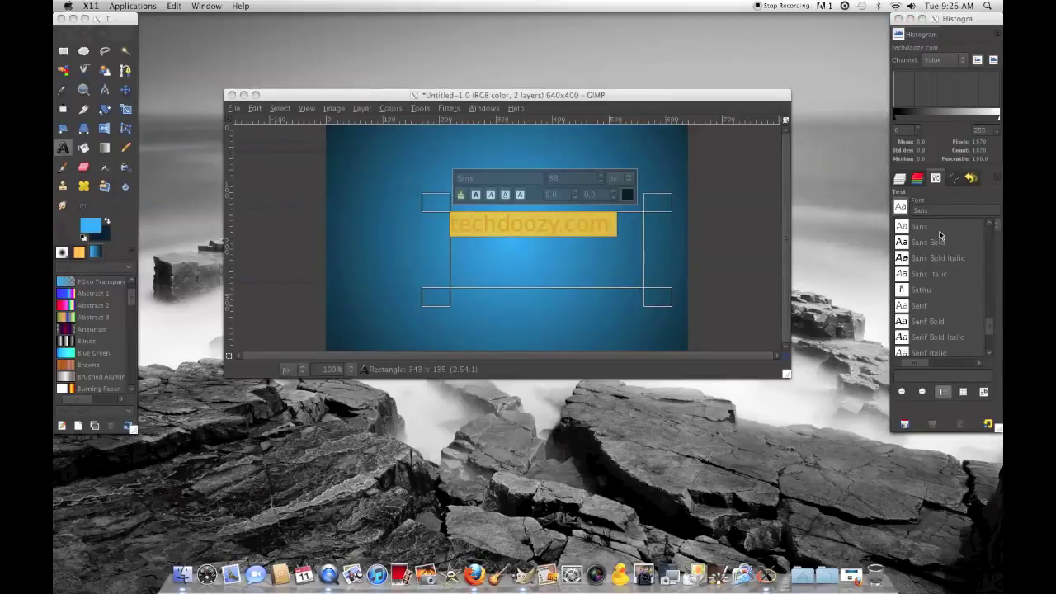
left_click(935, 241)
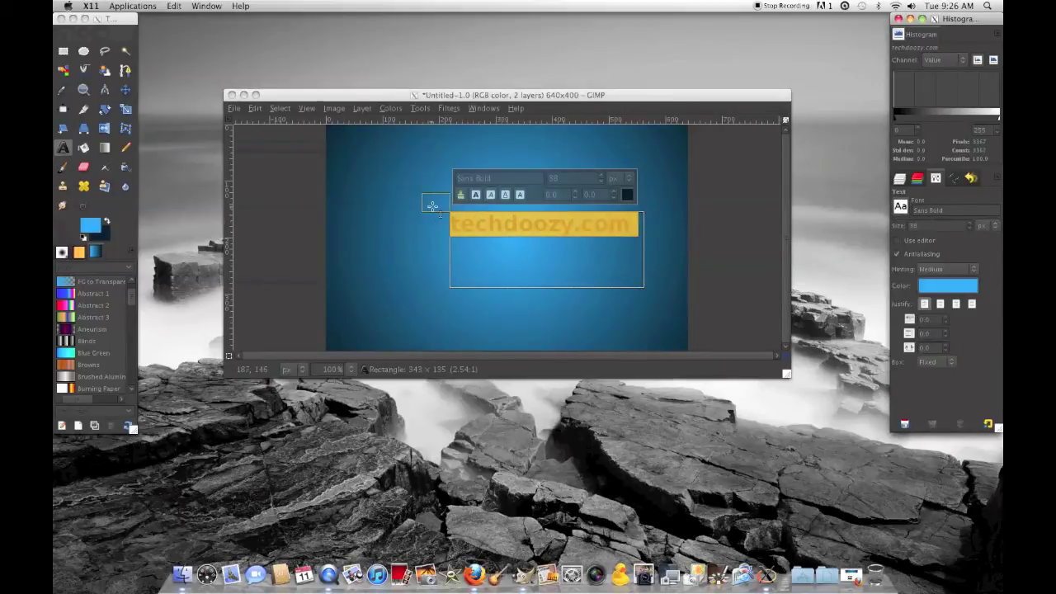
left_click_drag(424, 201, 386, 199)
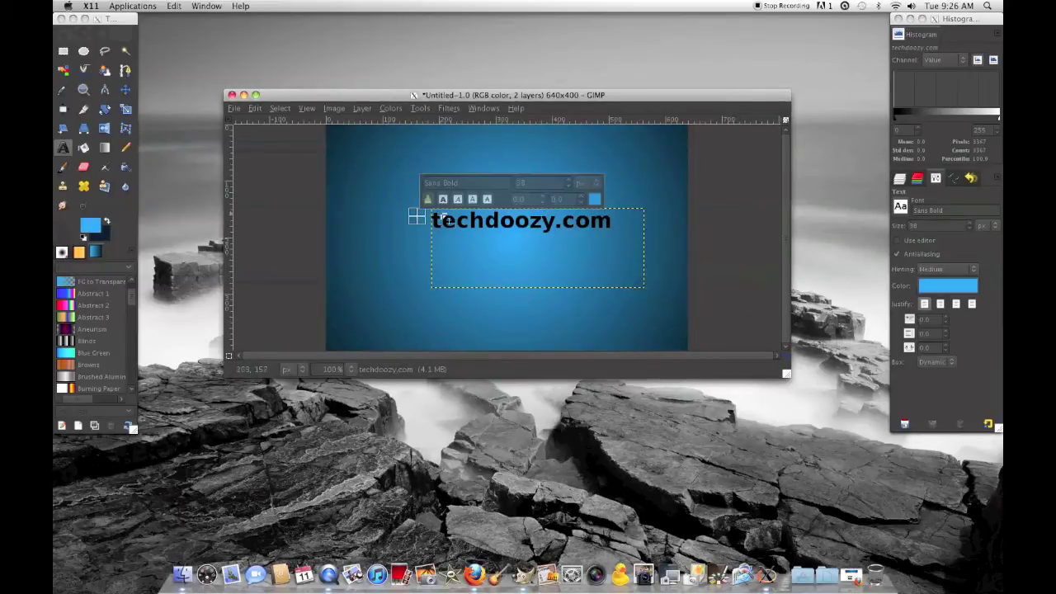
Step: Widen the text box further and delete the leading space before 'techdoozy.com'
mouse_move(416, 217)
left_mouse_down()
mouse_move(389, 193)
mouse_move(402, 202)
left_mouse_up()
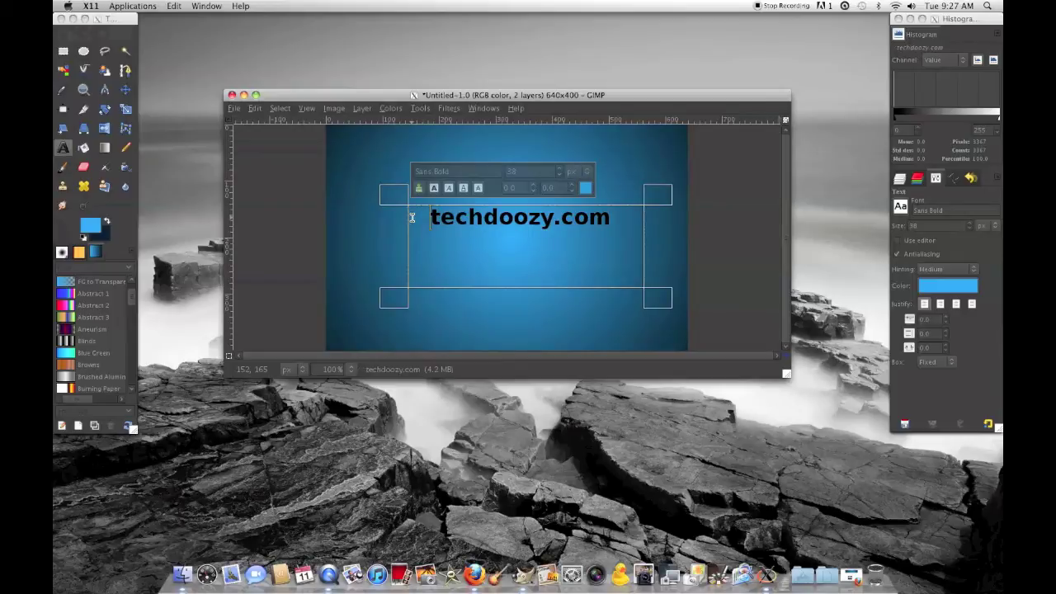
left_click(503, 331)
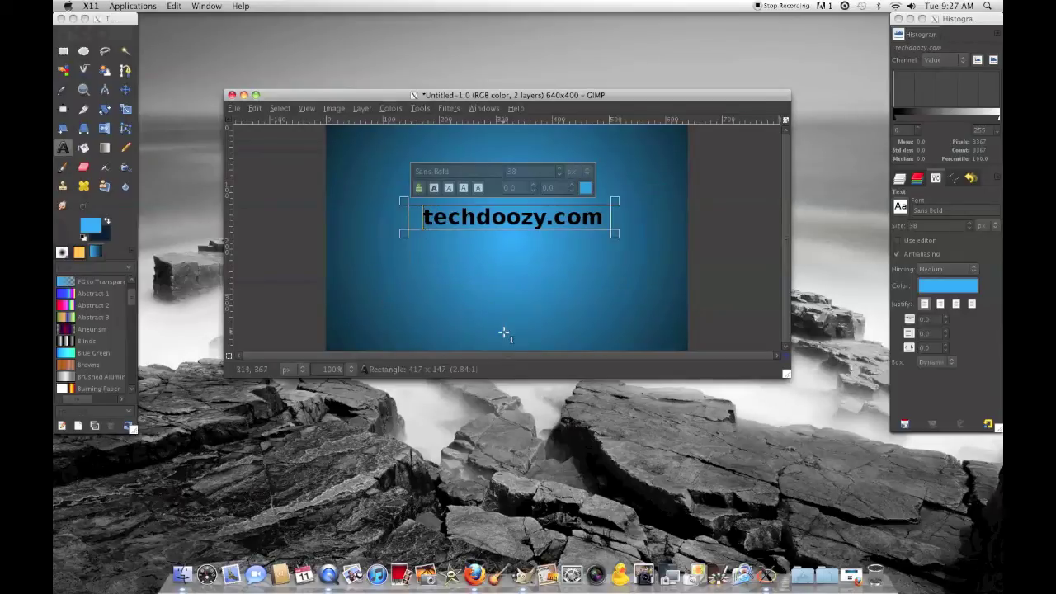
left_click(420, 216)
key("BackSpace")
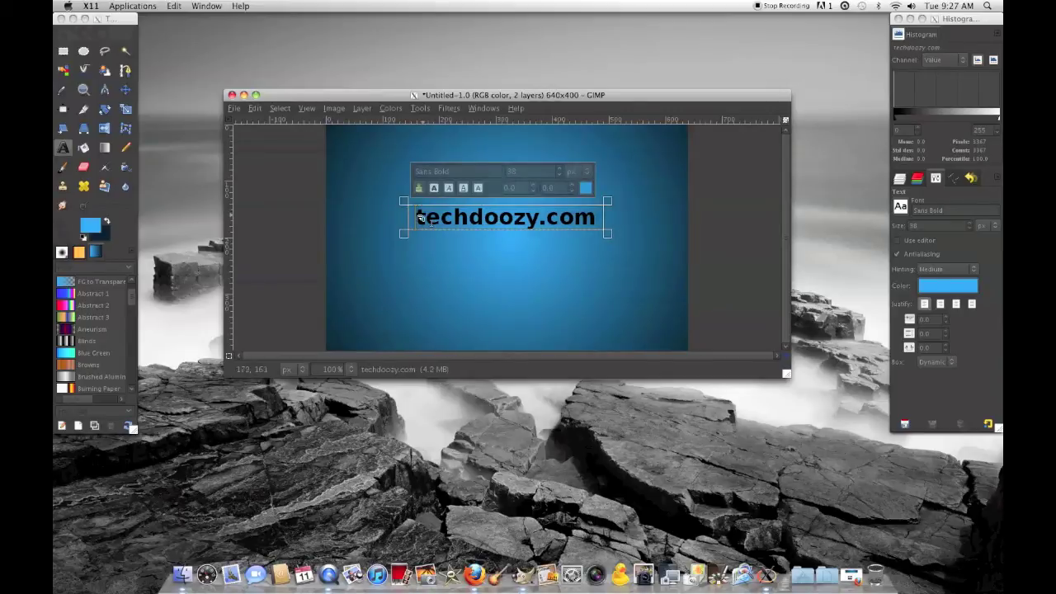
left_click(464, 287)
left_click(480, 308)
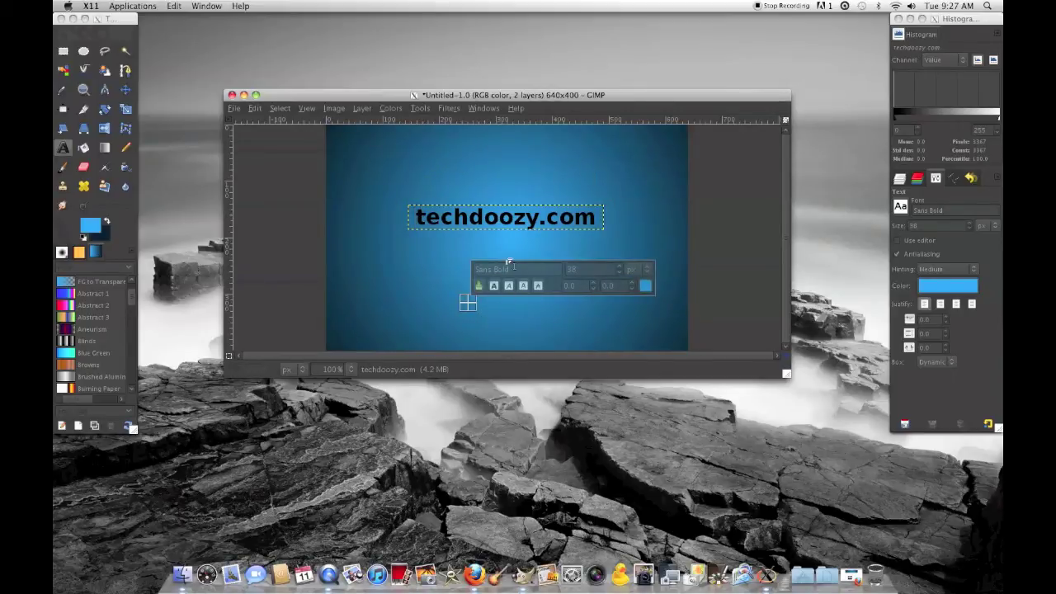
Step: Move the text layer about 30 px lower, then undo to restore its position
left_click(476, 224)
left_click(419, 217)
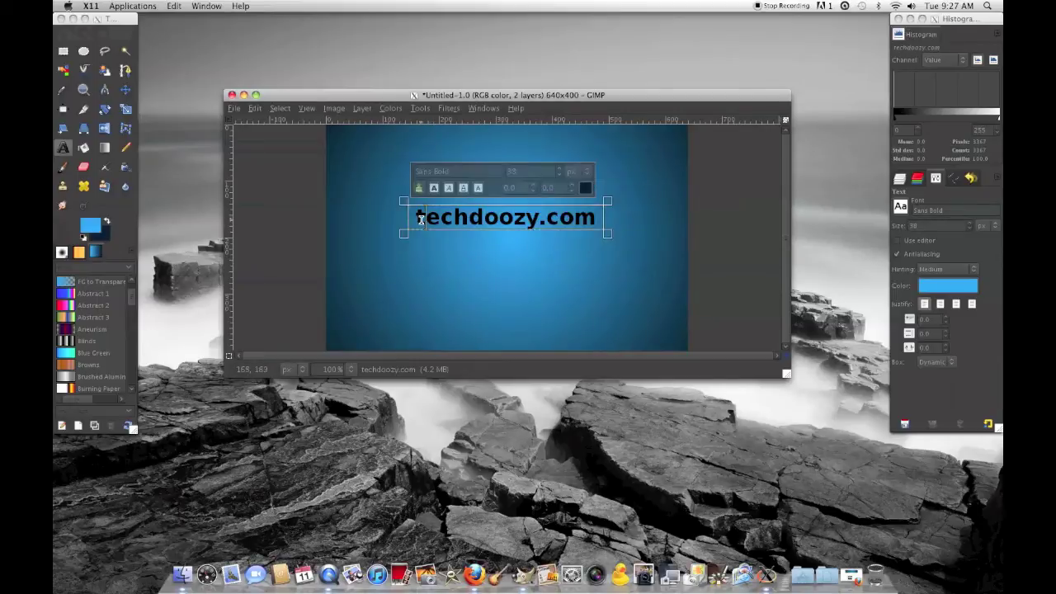
left_click_drag(419, 218, 412, 243)
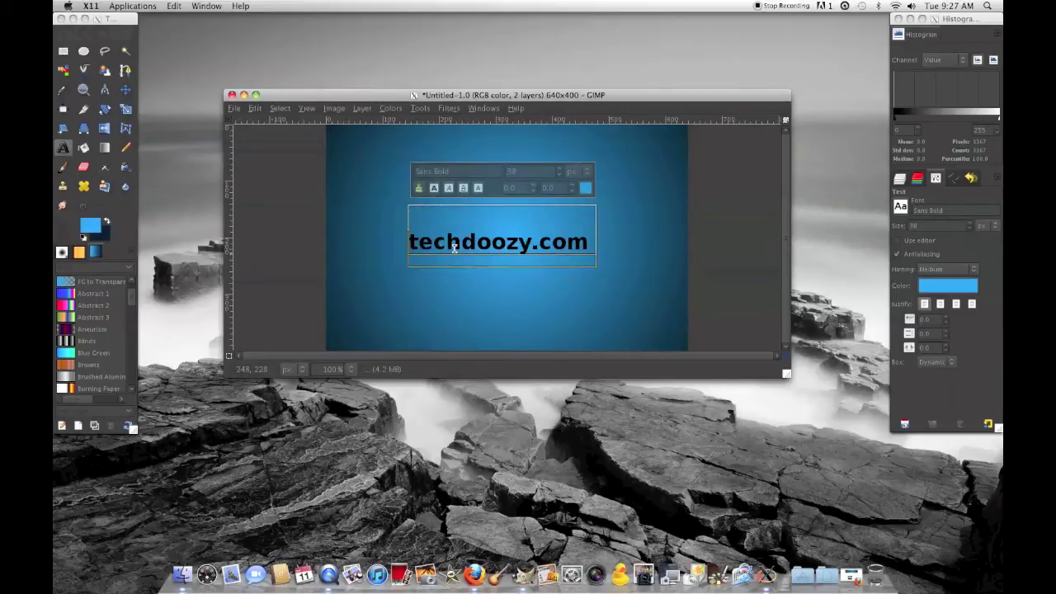
key("ctrl+z")
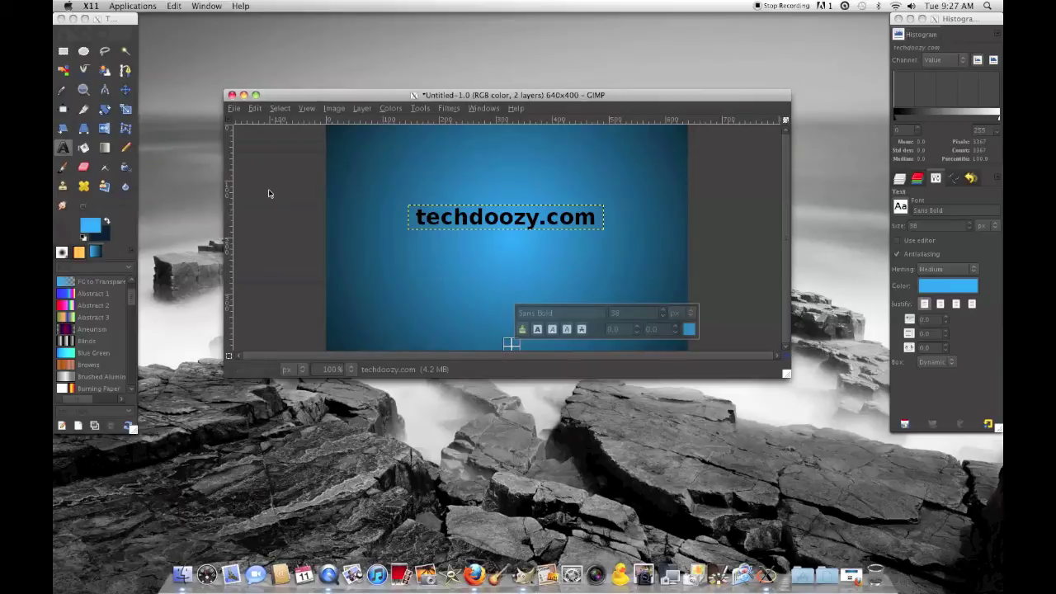
left_click(238, 109)
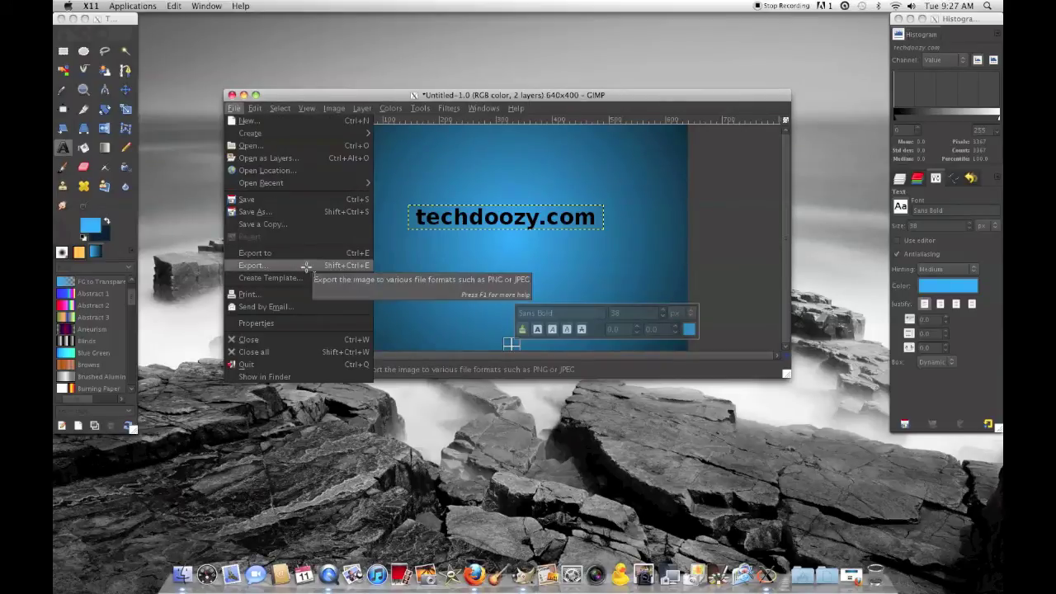
left_click(430, 236)
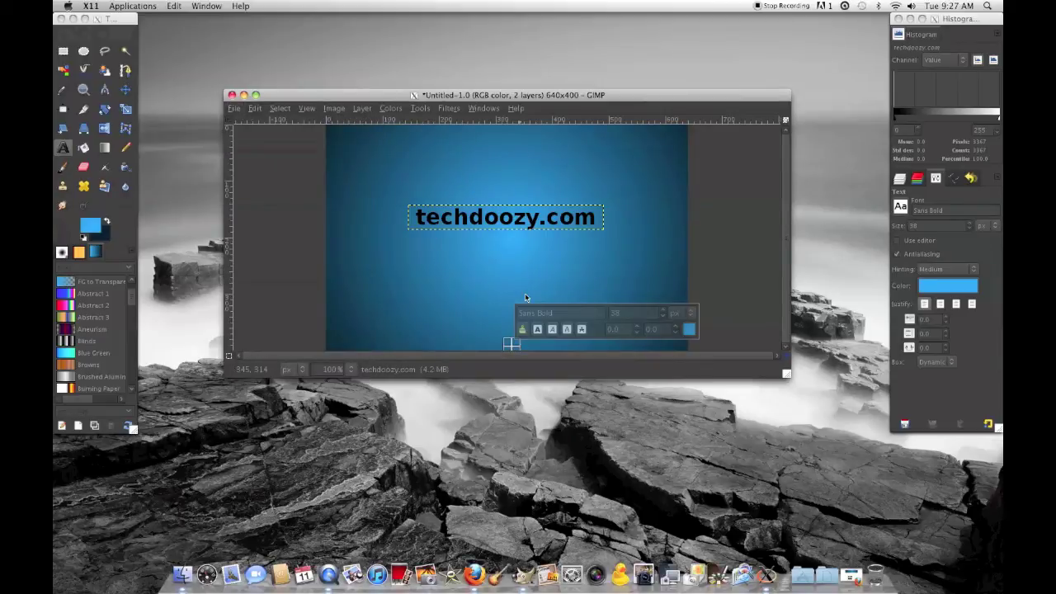